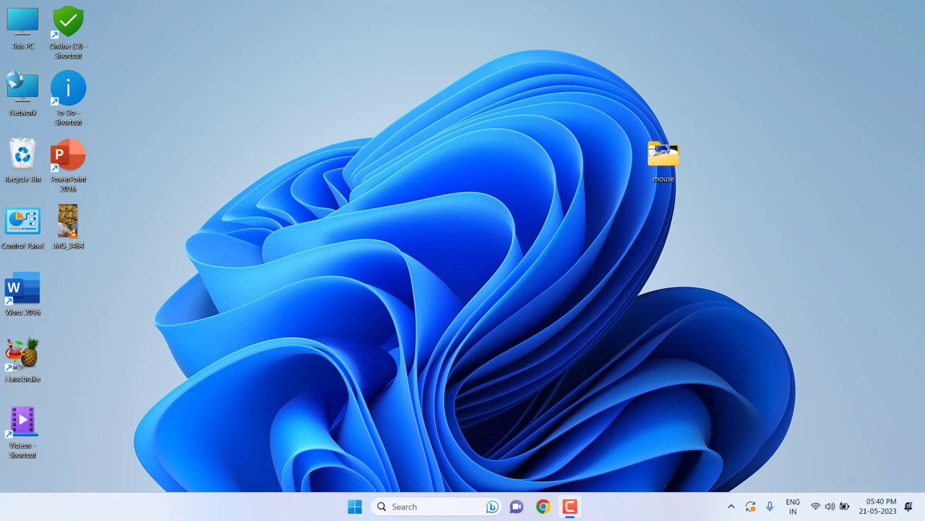
- Open maximized Windows Settings at System > Troubleshoot > Other troubleshooters, scrolled to Power
left_click(359, 511)
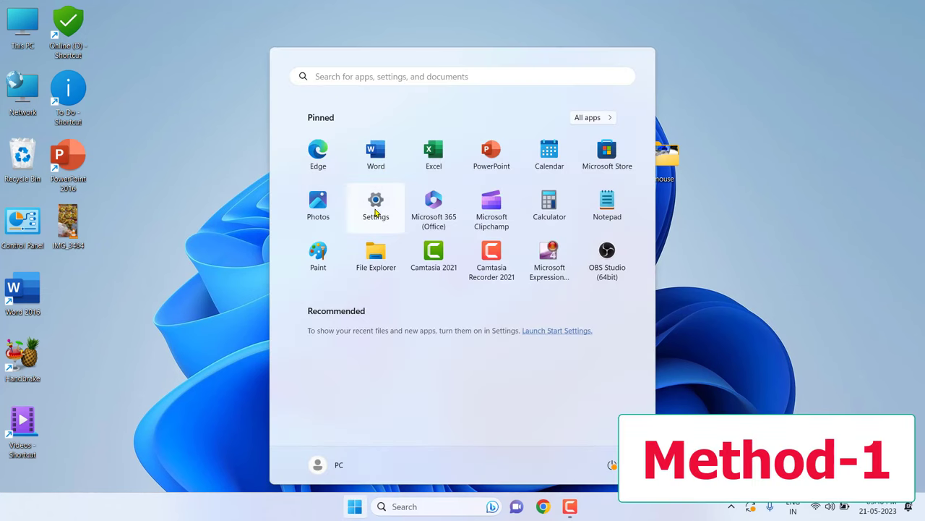
left_click(376, 210)
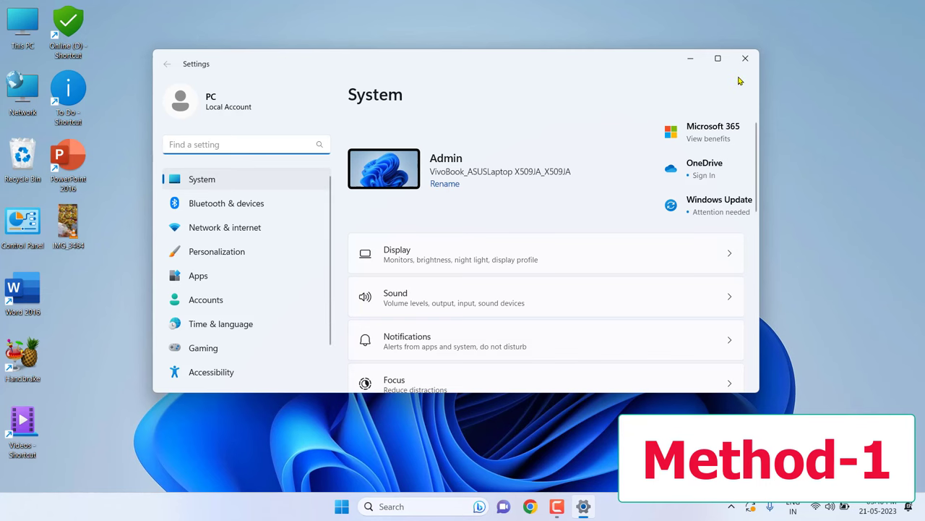
left_click(718, 57)
scroll(412, 216, "down", 3)
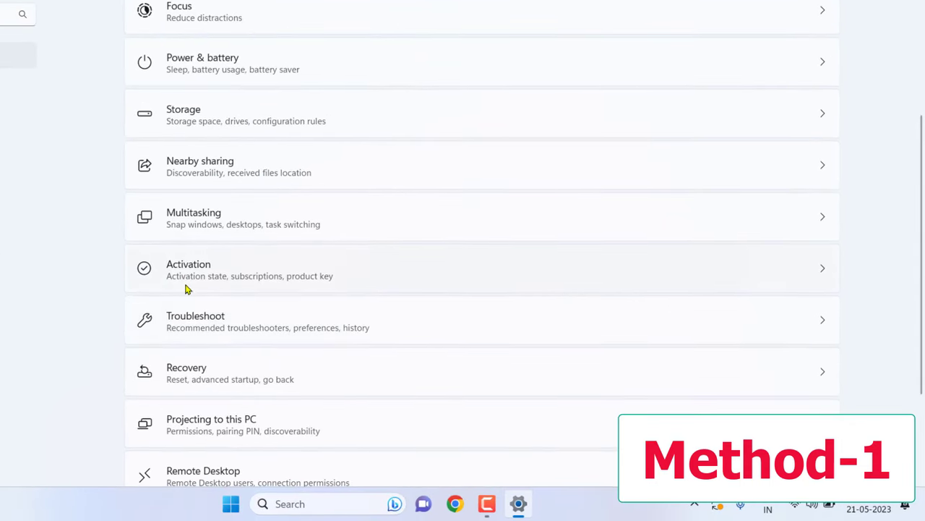
left_click(201, 327)
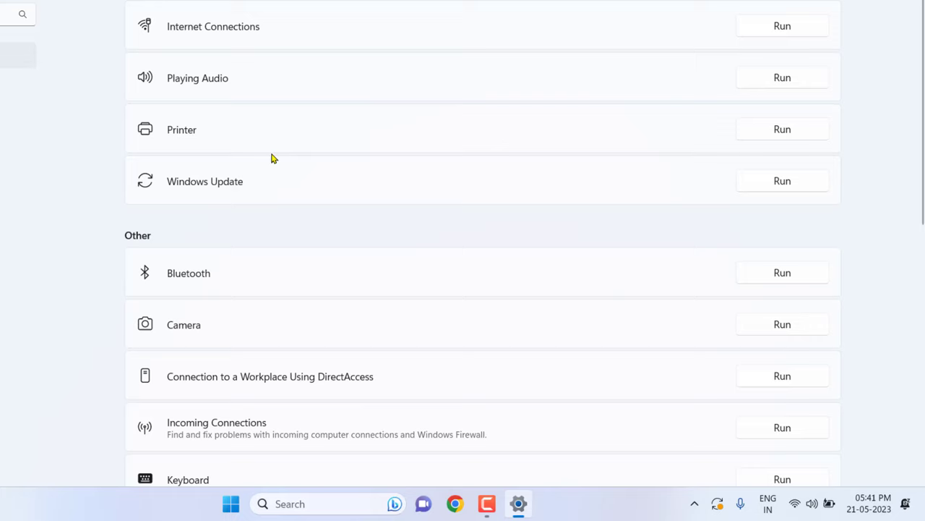
scroll(282, 143, "down", 5)
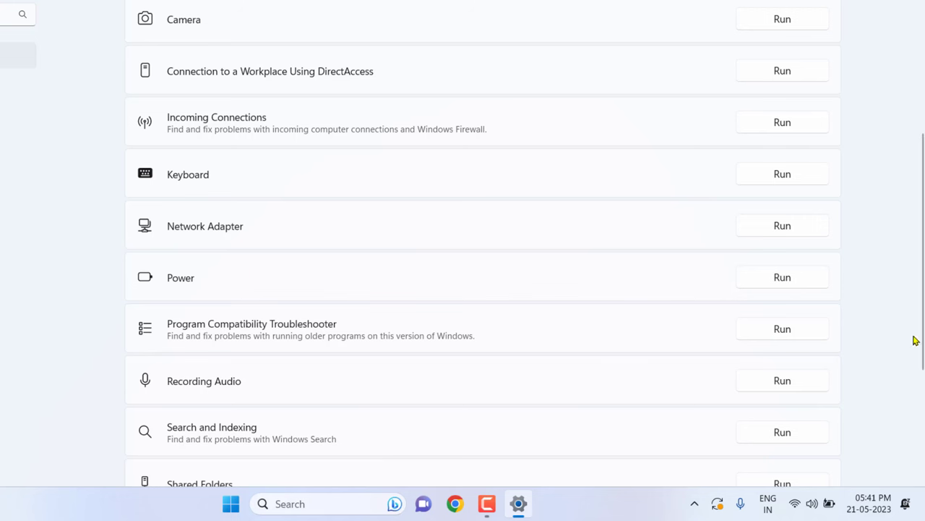
- Run the Power troubleshooter, which reports no changes needed, and close it
left_click(792, 288)
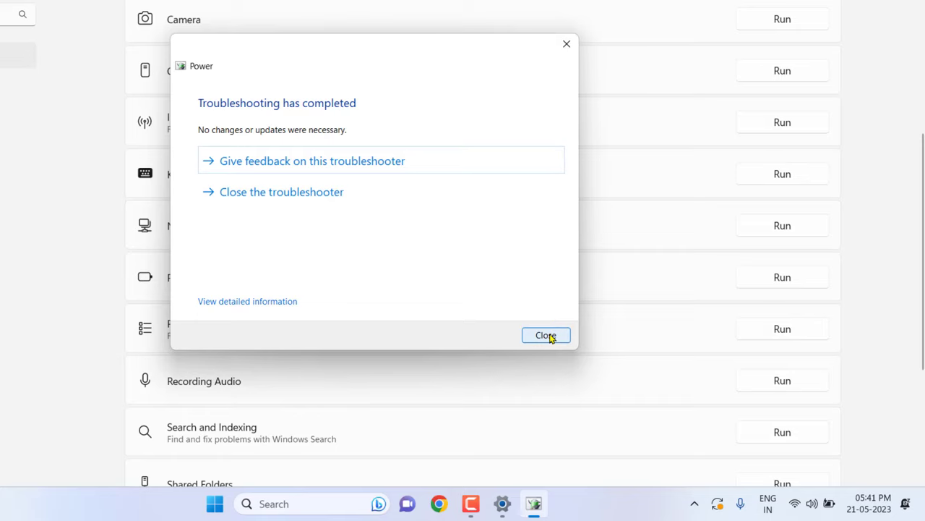
left_click(546, 335)
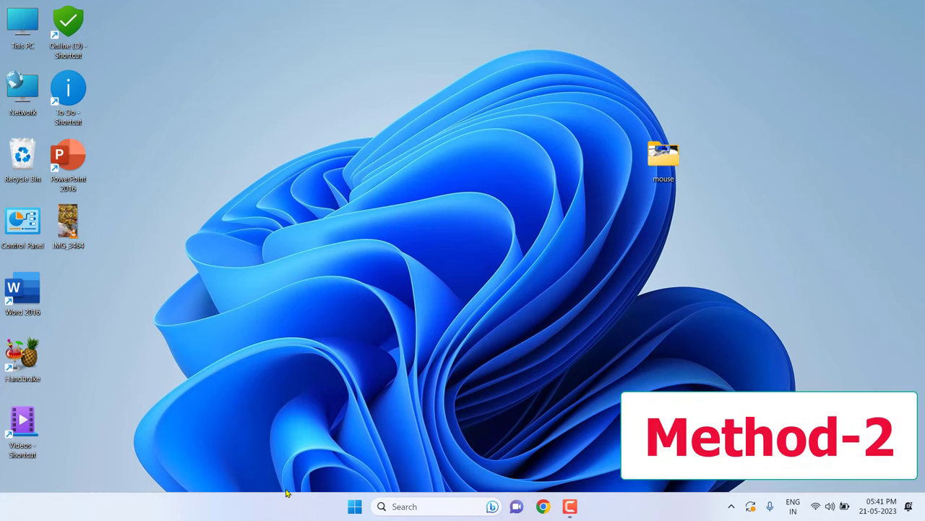
- Search 'edit power' from Start and open the Balanced plan's Edit Plan Settings
key("super")
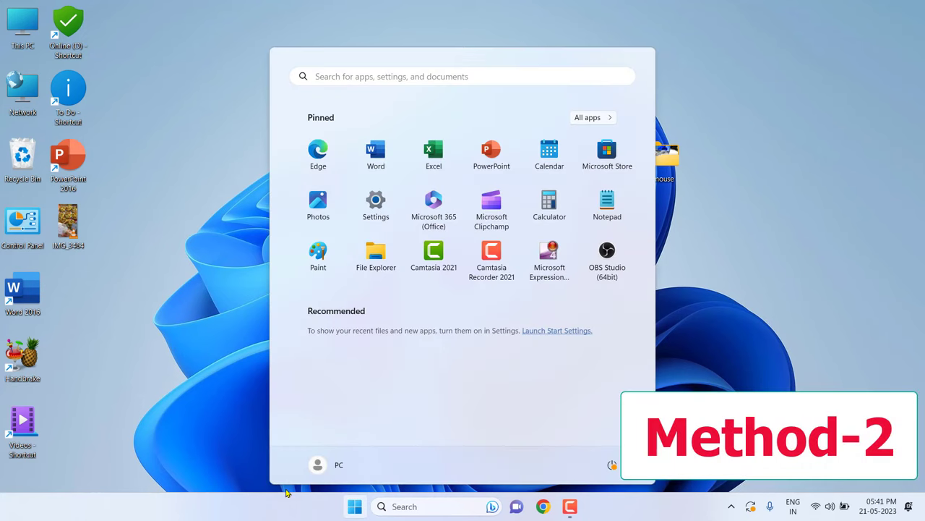
type("ed")
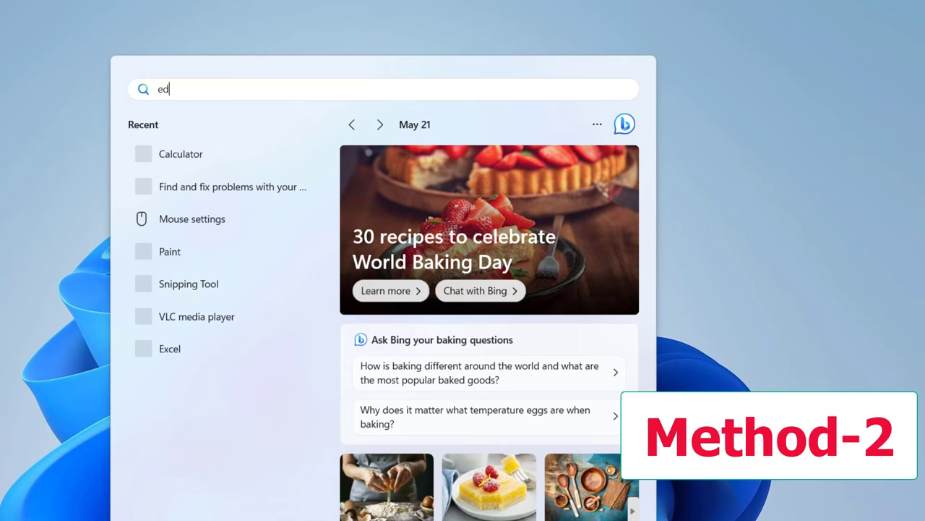
type("it power plan")
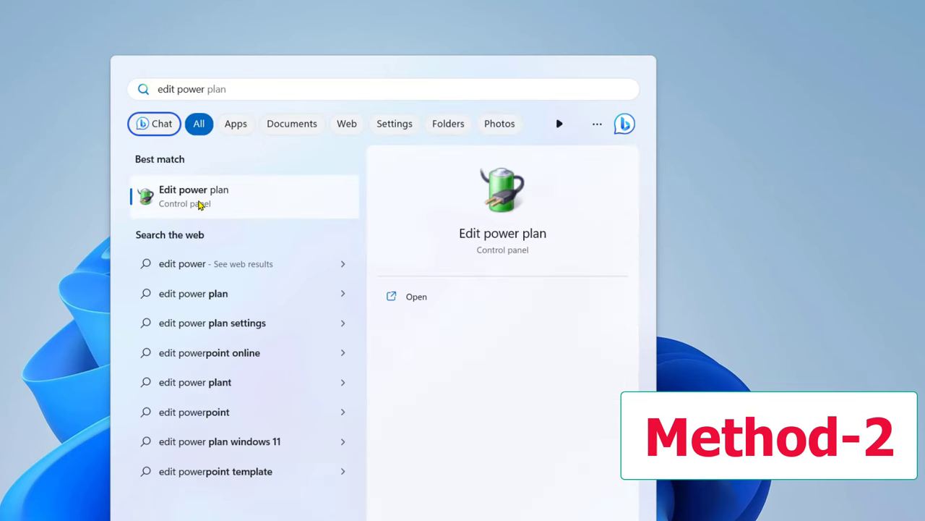
left_click(199, 203)
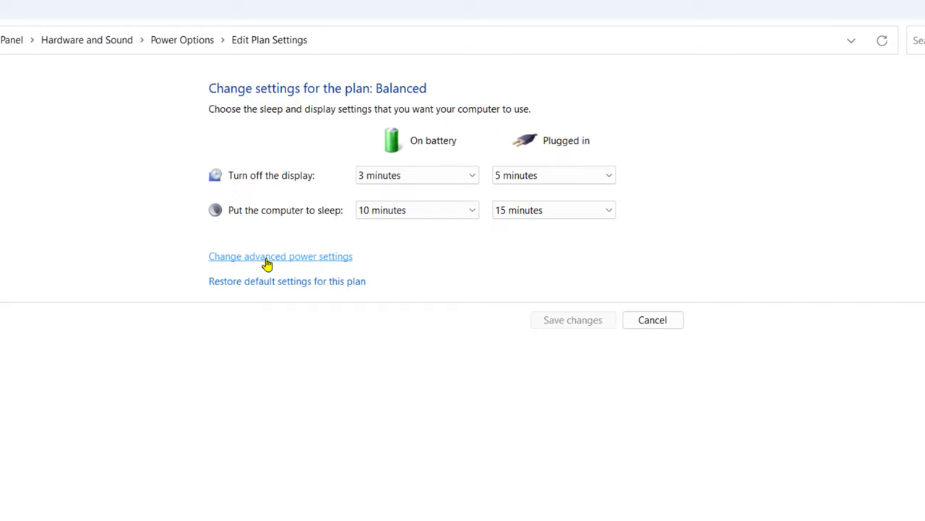
- Restore the Balanced plan's advanced power settings to their defaults and confirm with OK
left_click(267, 264)
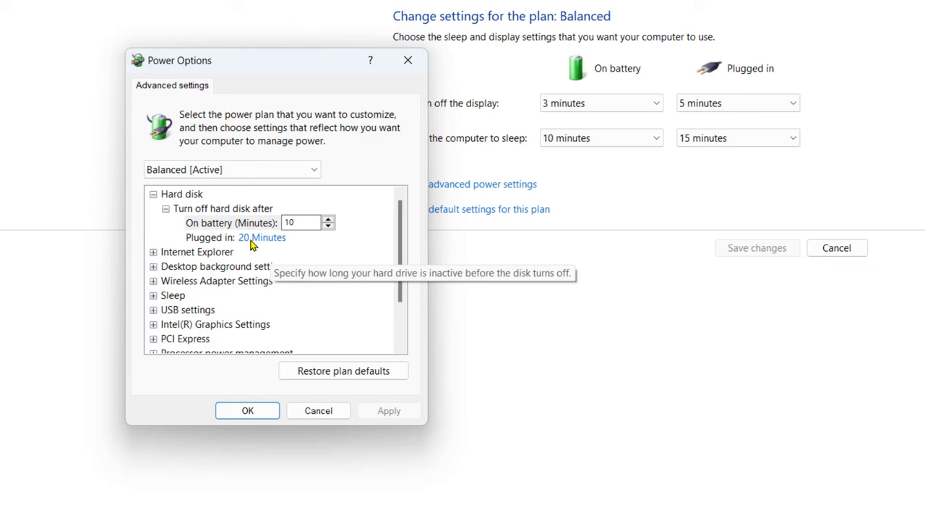
left_click(354, 379)
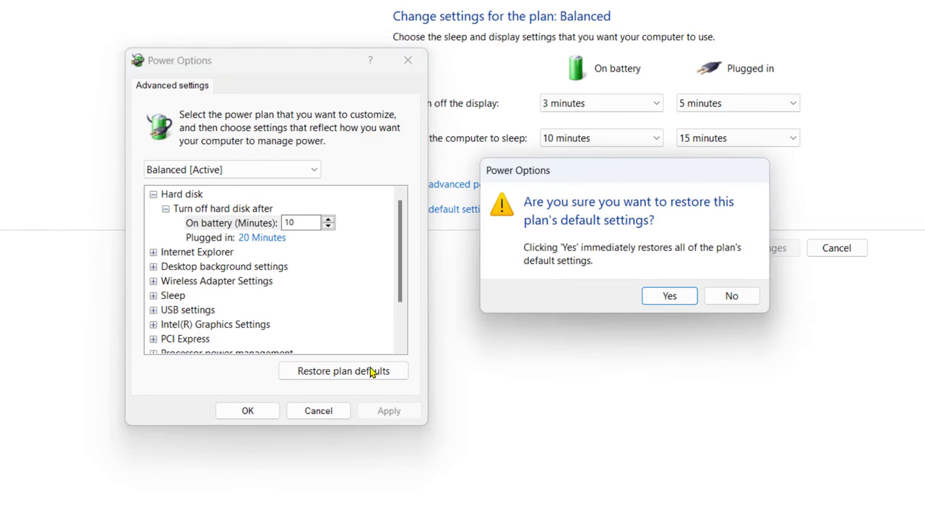
left_click(663, 296)
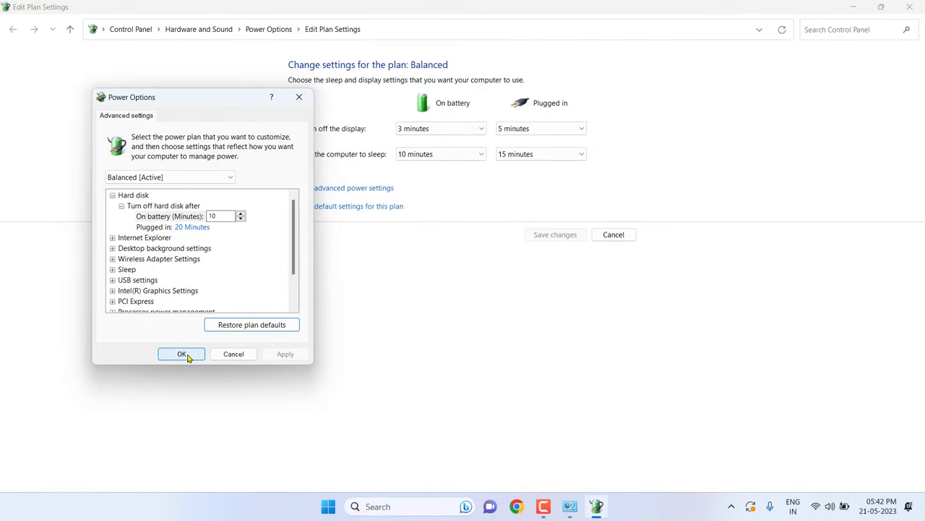
left_click(182, 353)
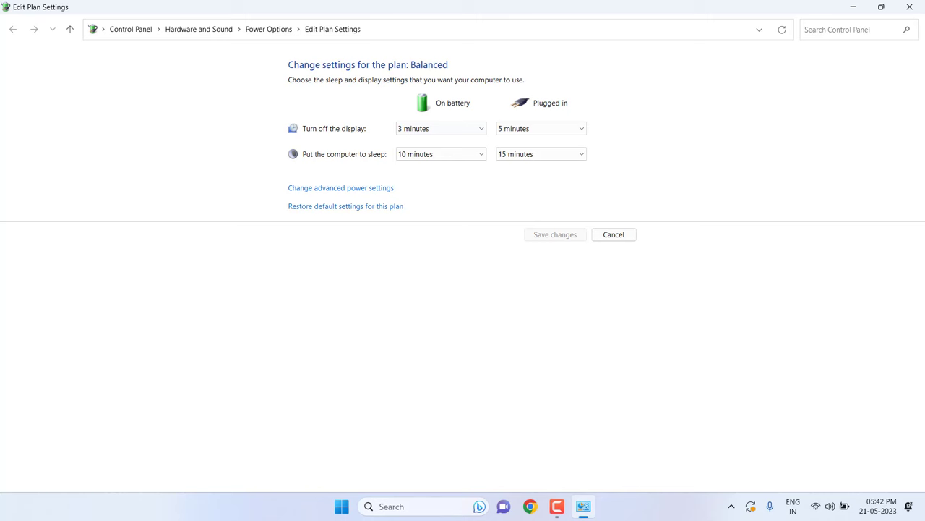
- Close Edit Plan Settings and launch Command Prompt as administrator from a 'command' search
left_click(913, 6)
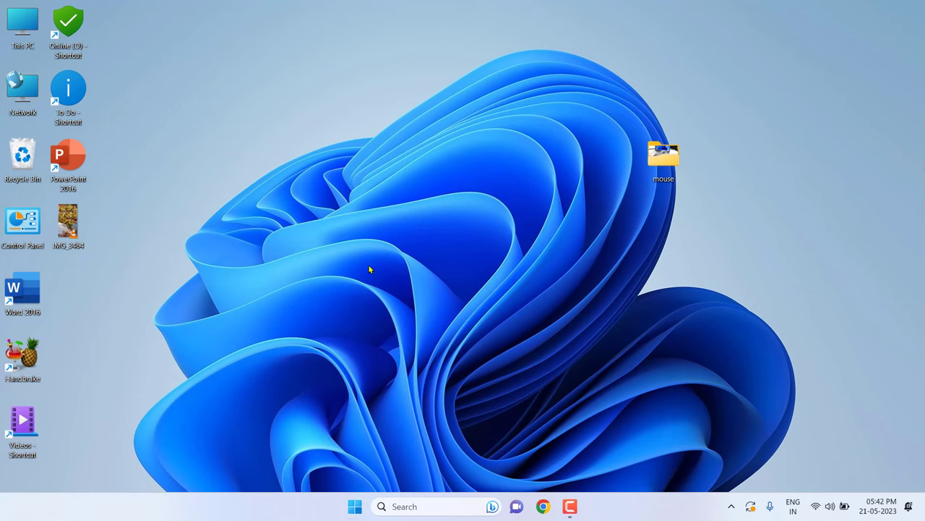
key("super")
type("command")
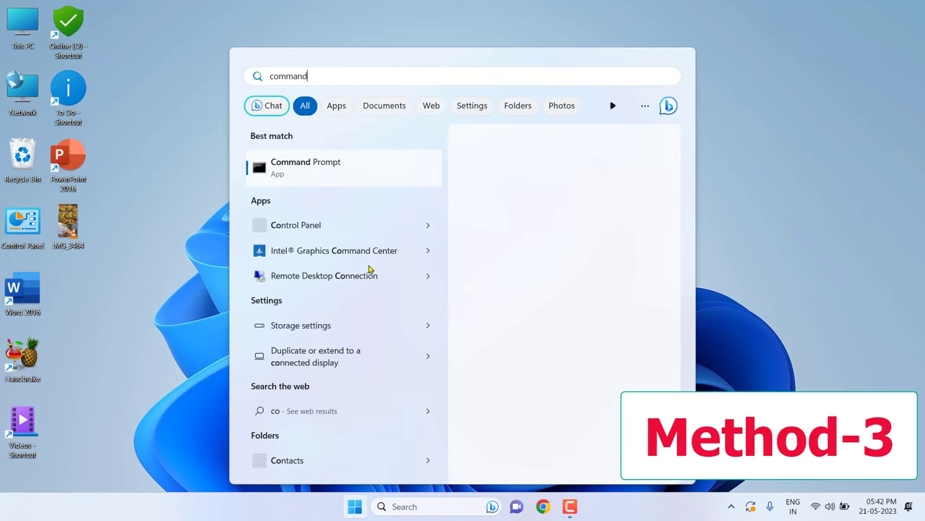
right_click(316, 165)
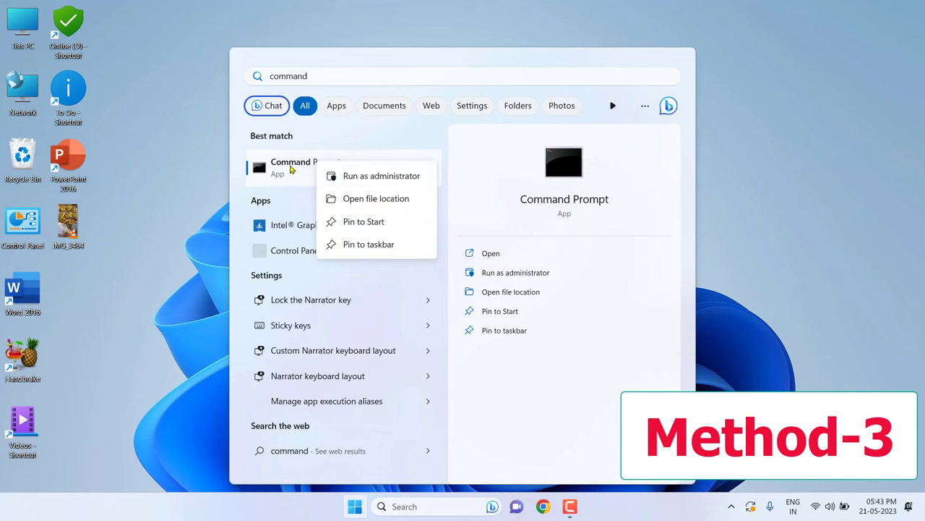
left_click(397, 177)
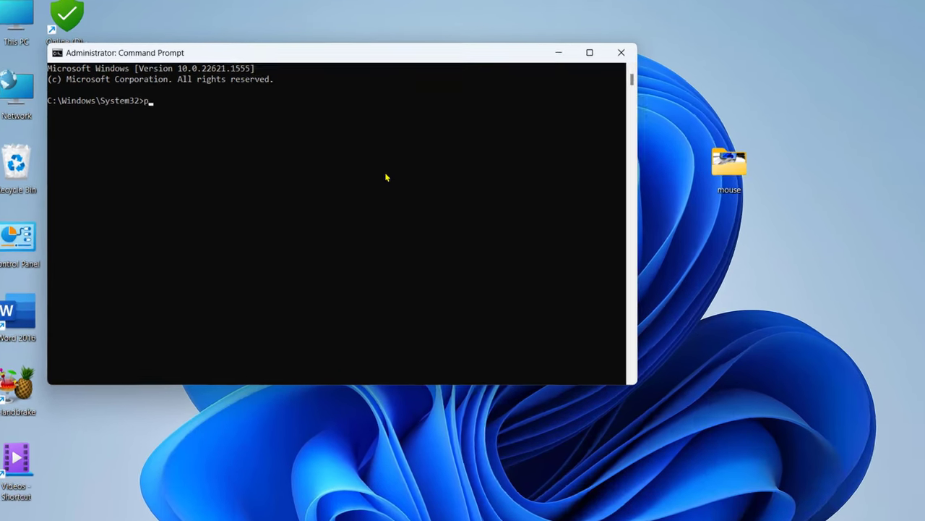
- Run powercfg /batteryreport and copy the output path C:\Windows\System32\battery-report.html
type("power")
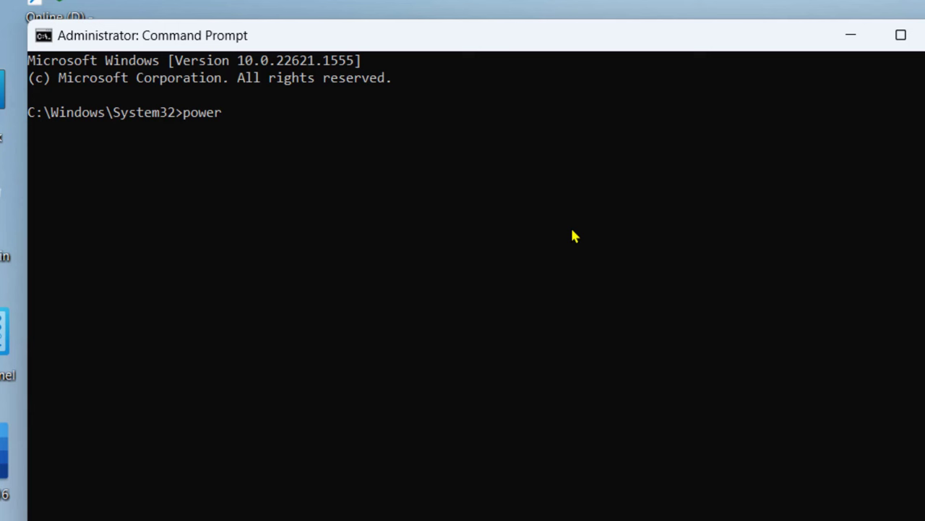
type("cfg /battery")
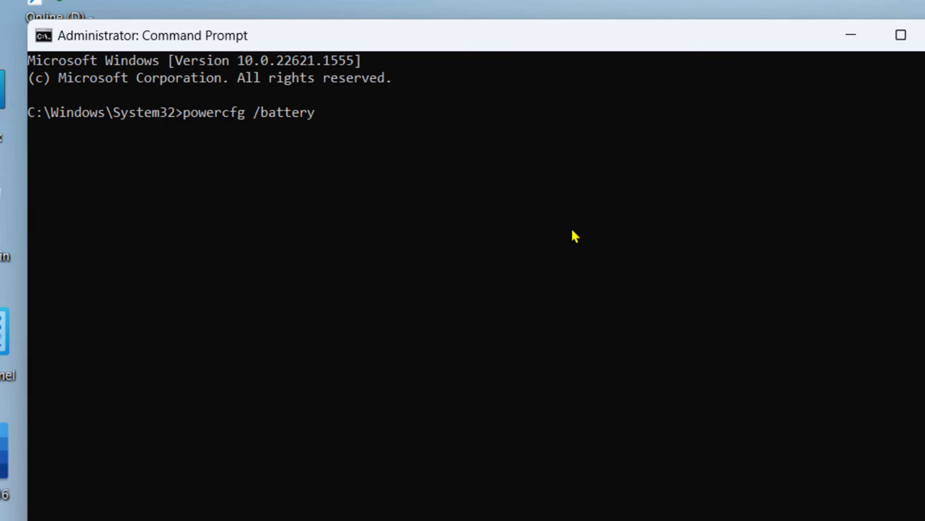
type("report")
key("Return")
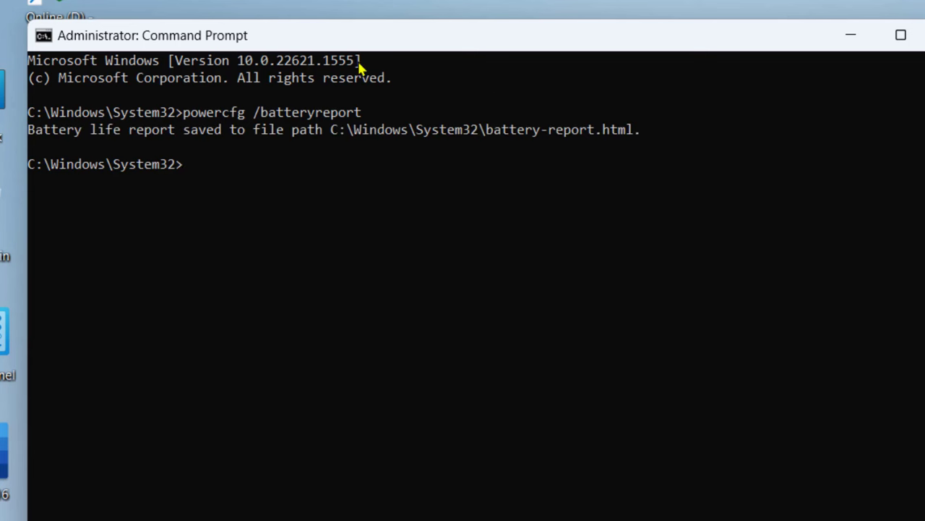
left_click_drag(326, 131, 345, 138)
left_click(343, 138)
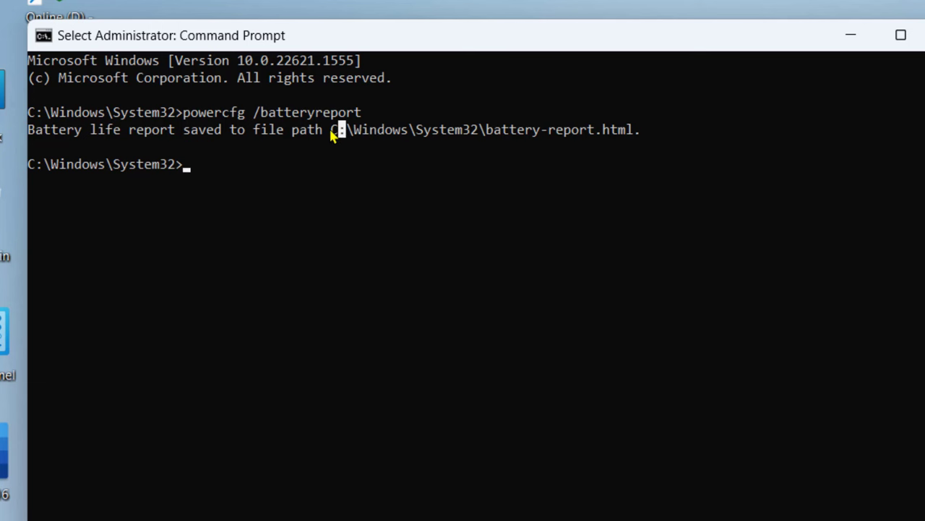
left_click_drag(326, 132, 640, 138)
left_click(373, 147)
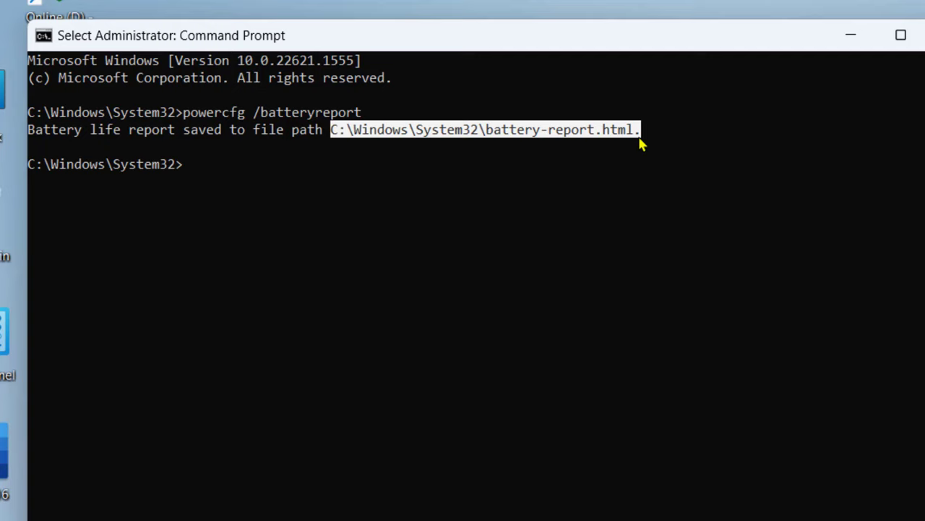
key("ctrl+c")
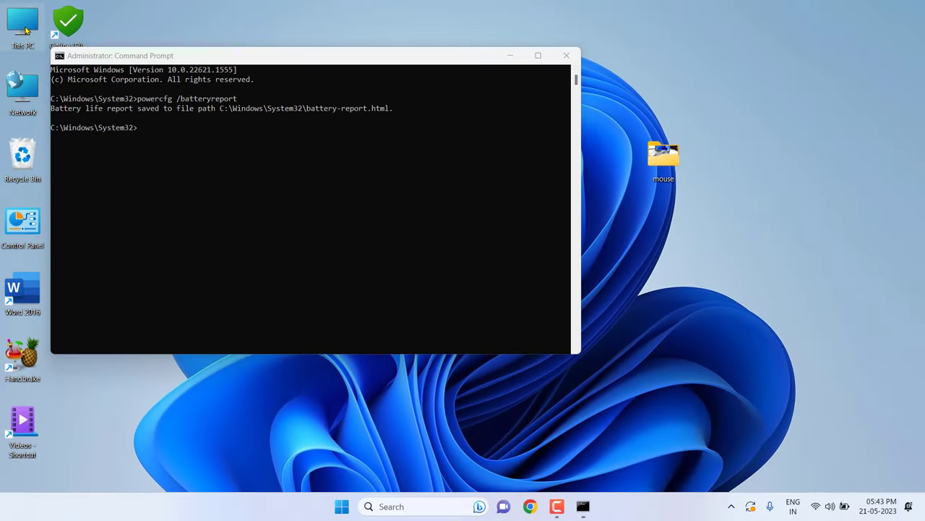
- Paste the copied report path into This PC's address bar to open battery-report.html
double_click(23, 25)
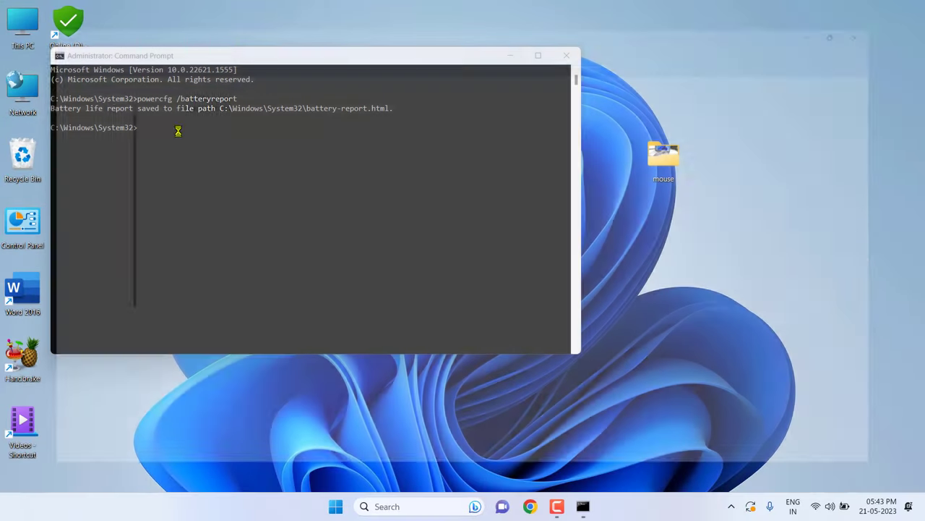
right_click(141, 70)
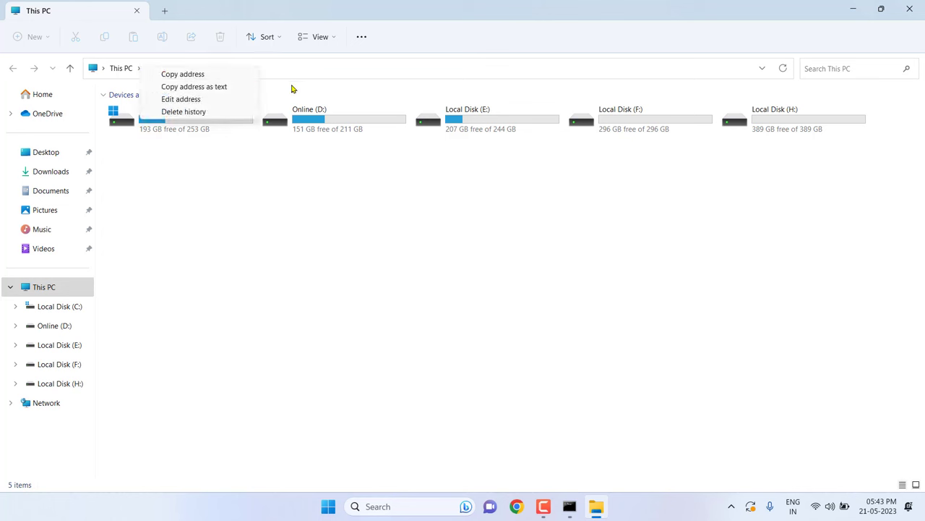
left_click(325, 68)
left_click(324, 66)
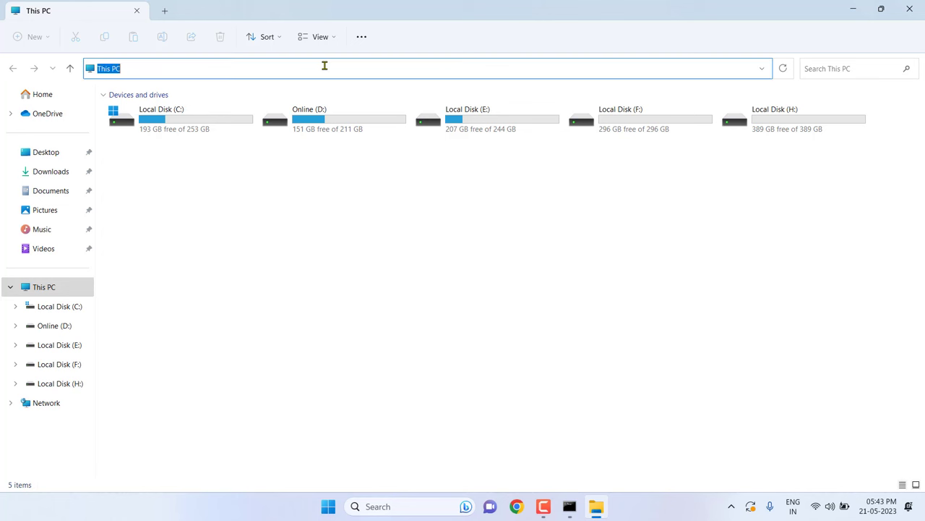
key("ctrl+v")
key("Return")
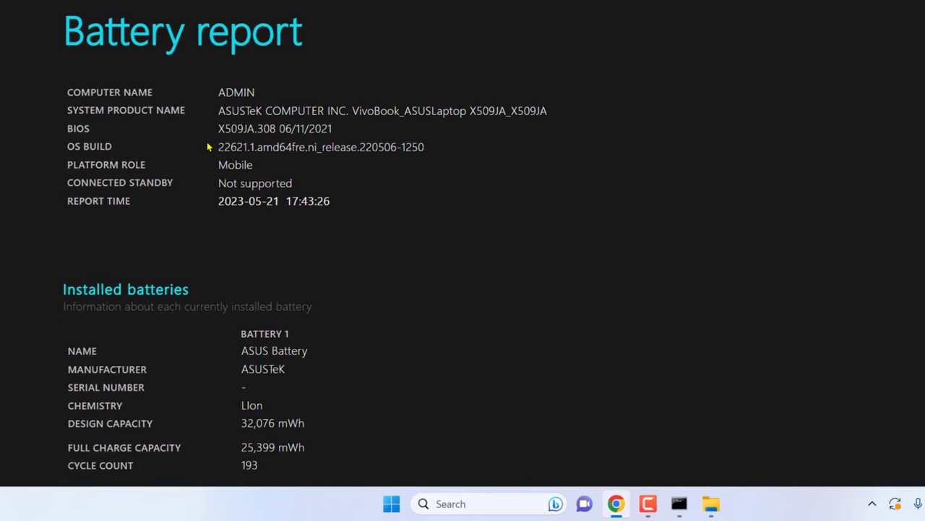
- Scroll the report to Installed batteries: 25,399 mWh full charge versus 32,076 mWh design
scroll(217, 128, "down", 4)
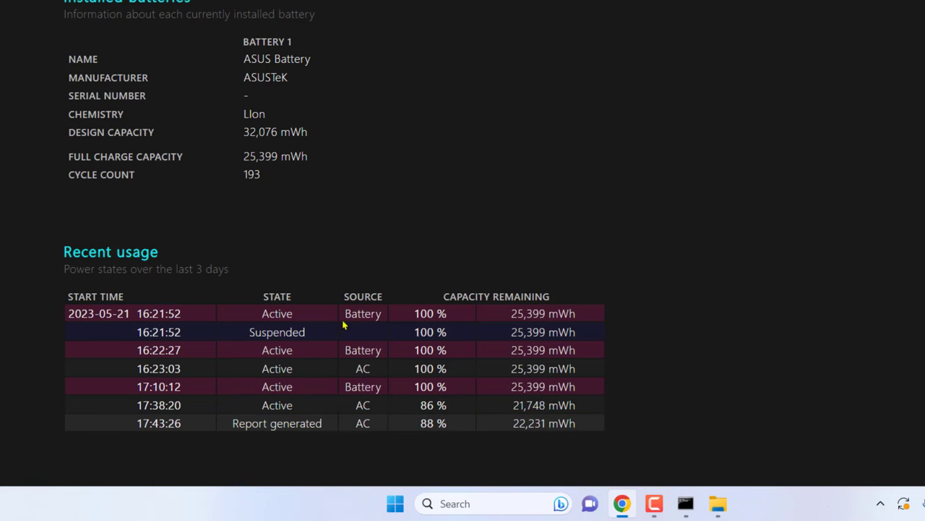
- Open Calculator and compute 25,399 ÷ 32,076 = 0.7918
left_click(394, 506)
type("cal")
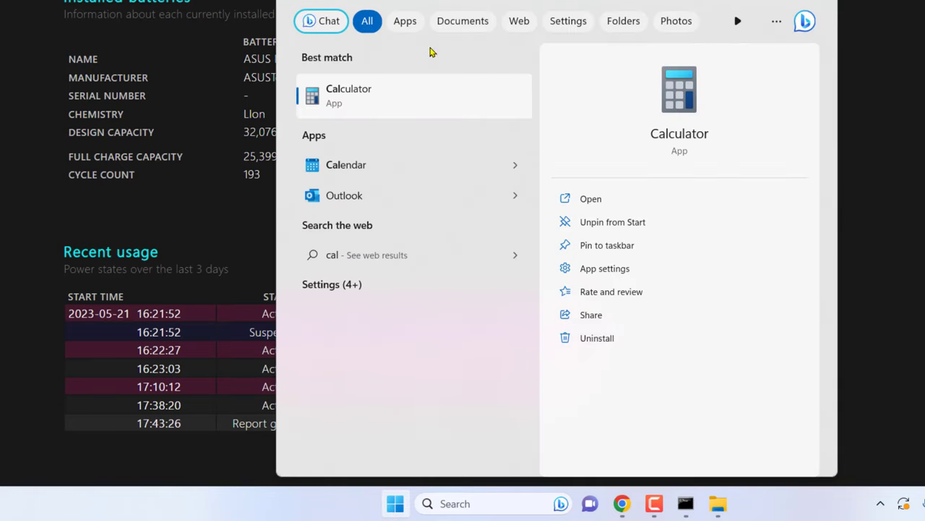
left_click(637, 111)
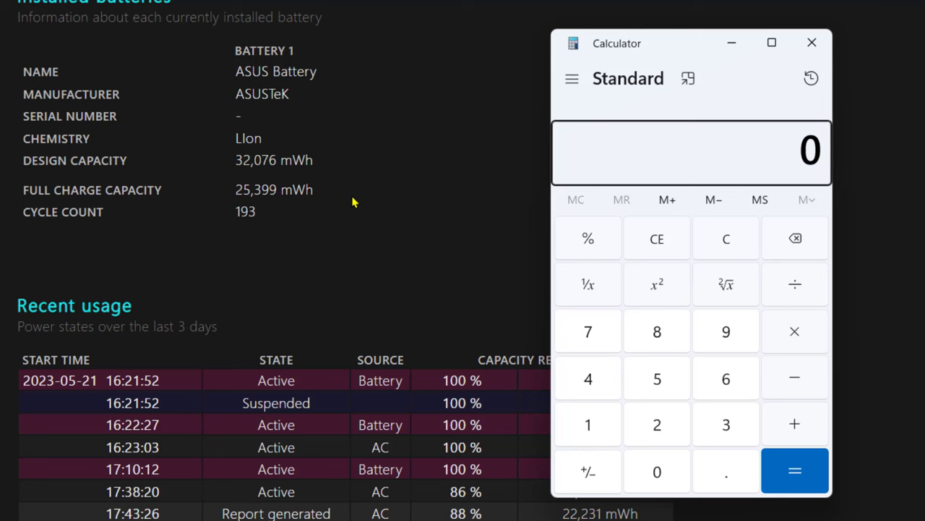
type("25")
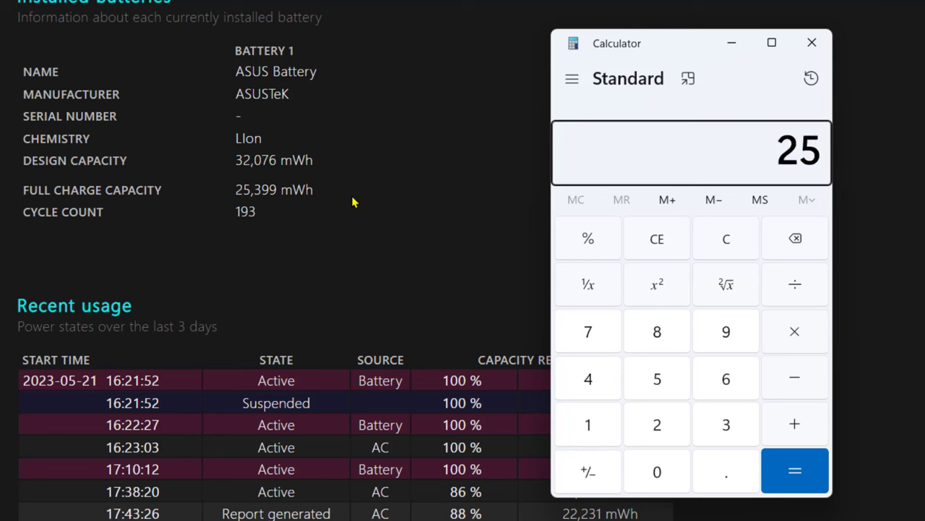
type(",399")
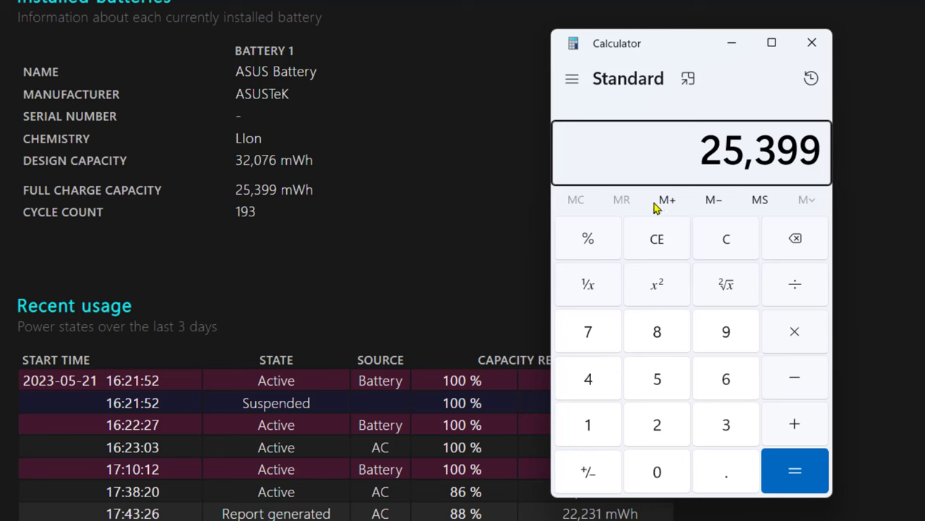
left_click(786, 285)
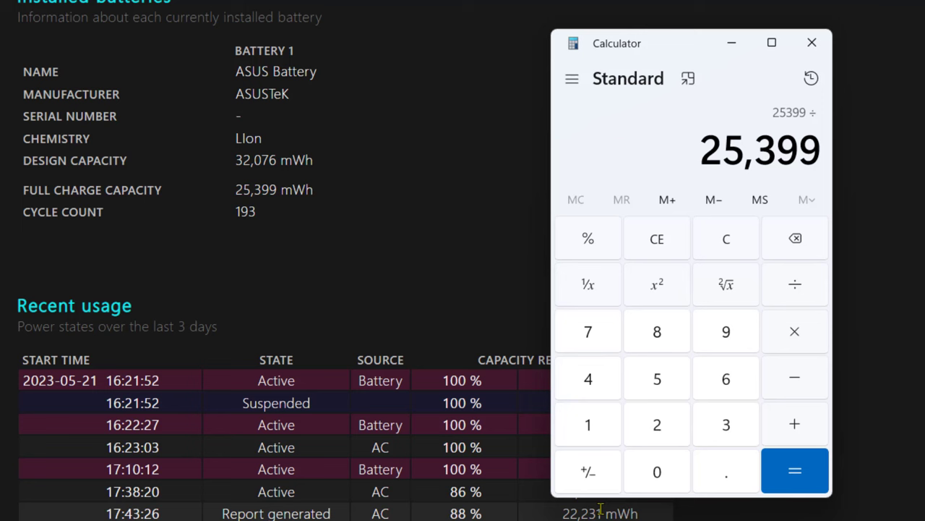
type("32")
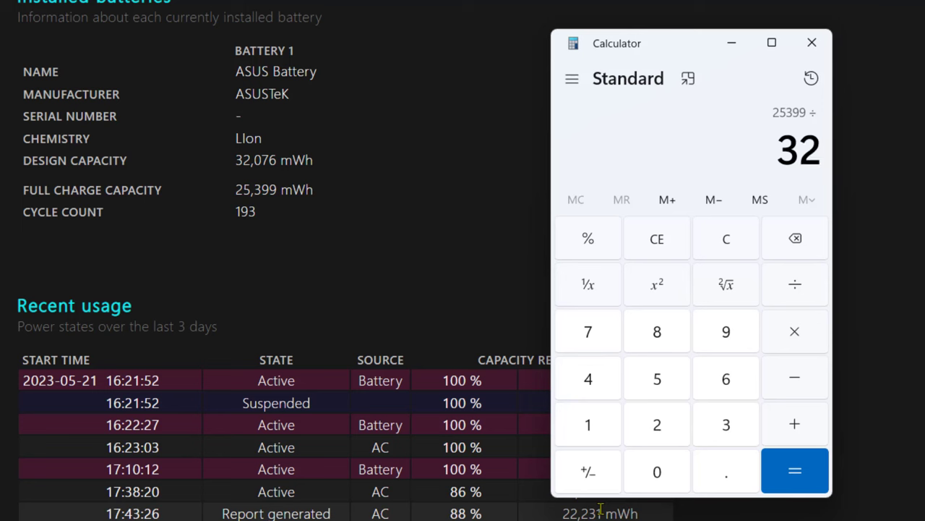
type(",076")
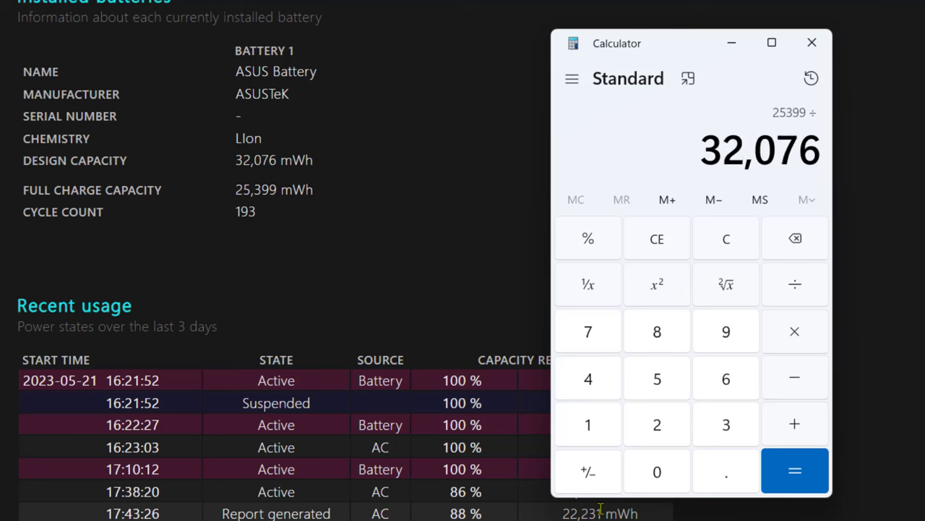
key("Return")
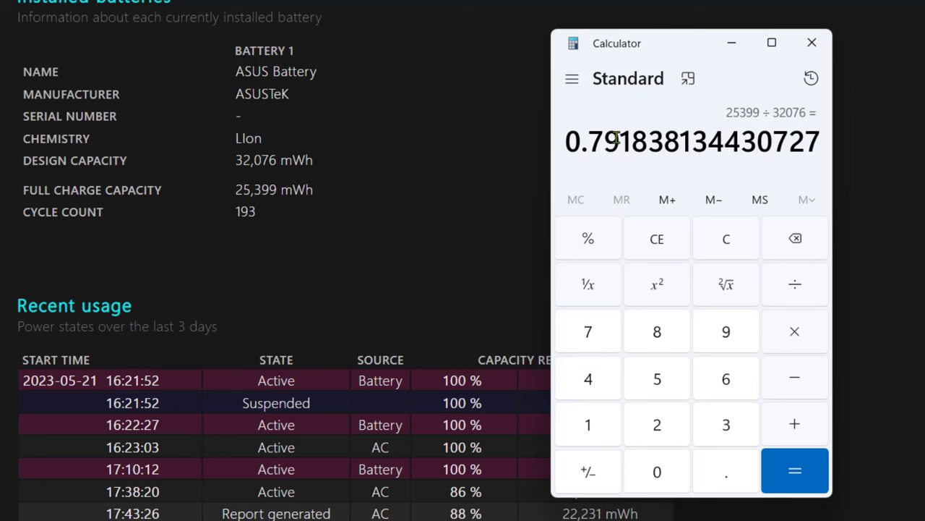
- Highlight the 79 in the result, showing about 79% battery health
left_click_drag(589, 143, 618, 144)
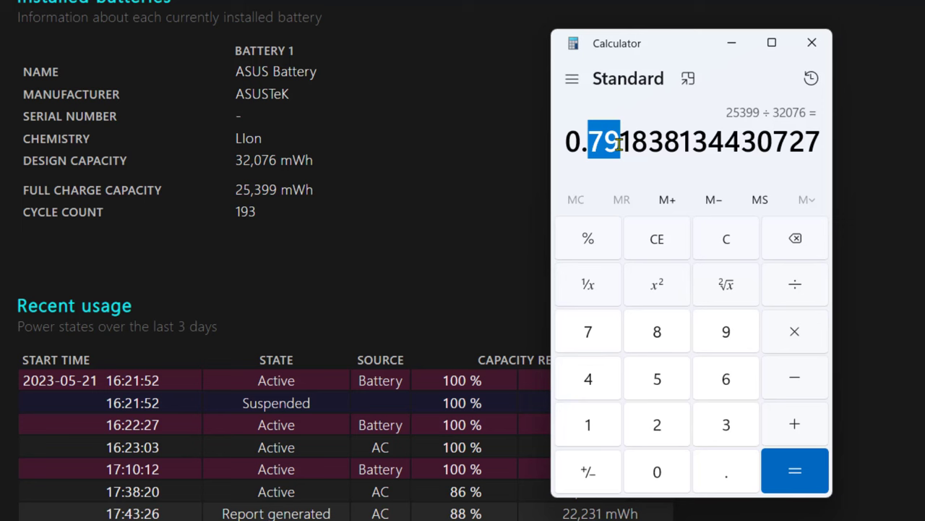
left_click(619, 143)
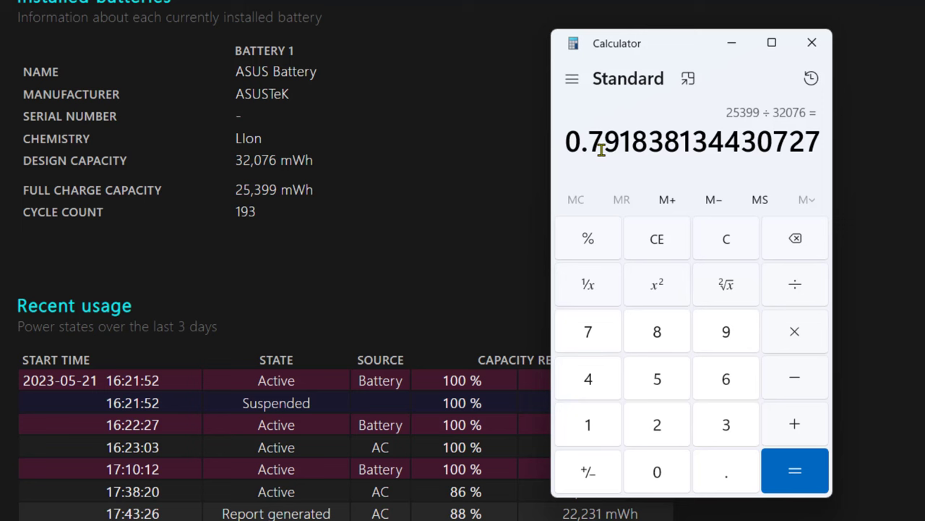
left_click_drag(601, 152, 614, 150)
left_click(603, 151)
mouse_move(605, 149)
left_mouse_down()
mouse_move(621, 149)
mouse_move(595, 150)
left_mouse_up()
left_click(615, 149)
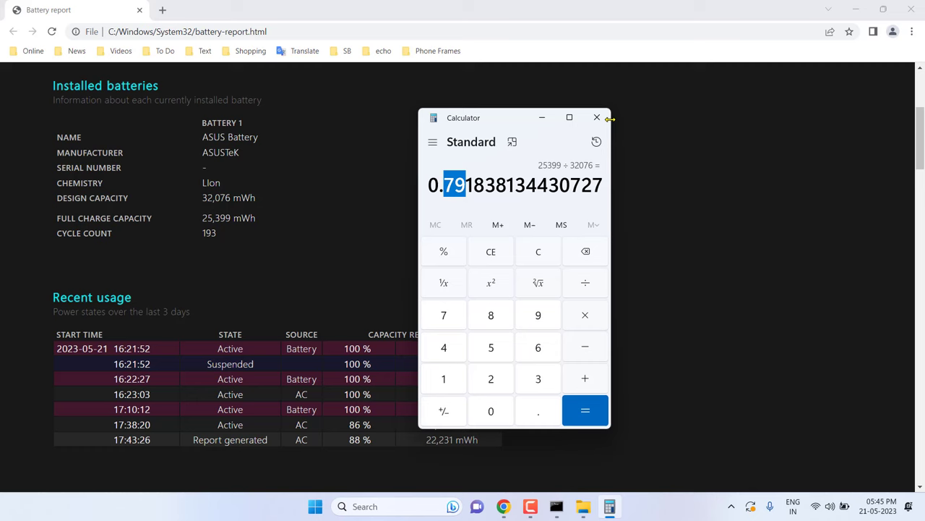
- Close Calculator and open Computer Management via This PC's Show more options > Manage
left_click(606, 123)
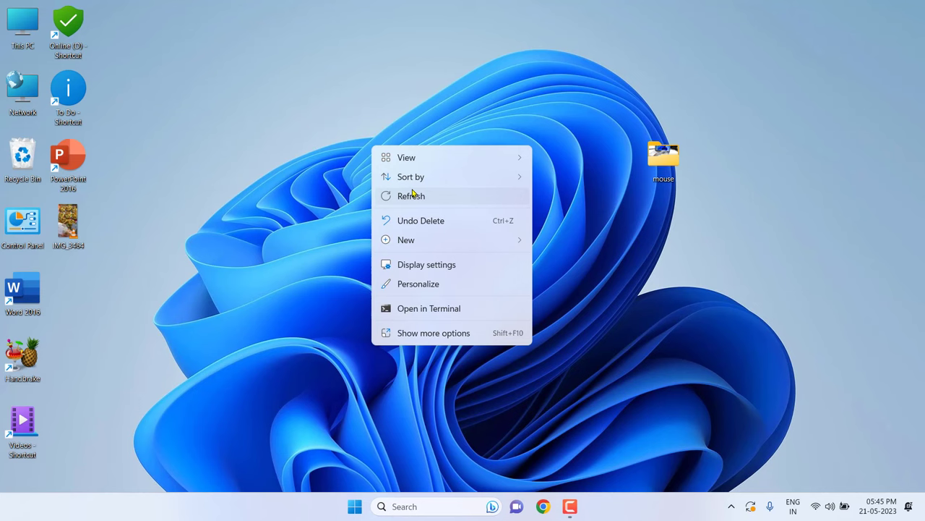
left_click(412, 192)
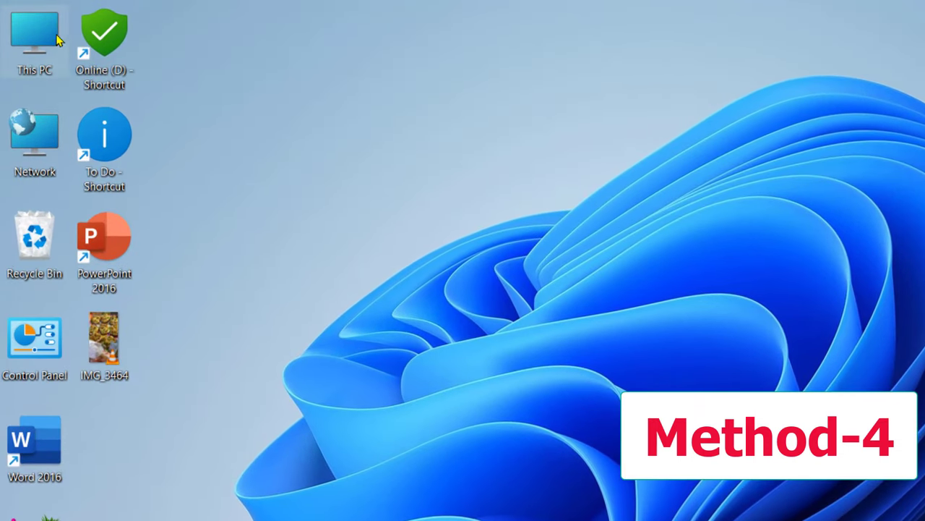
right_click(45, 32)
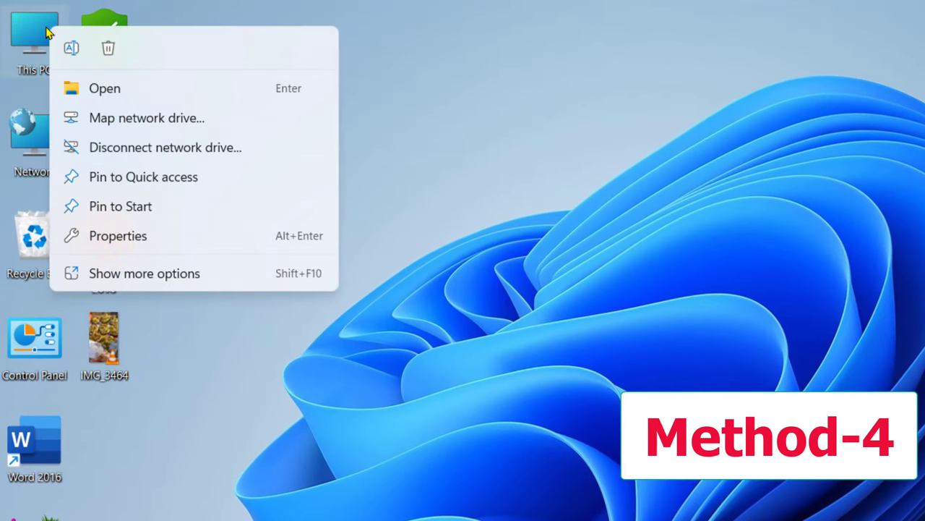
left_click(183, 276)
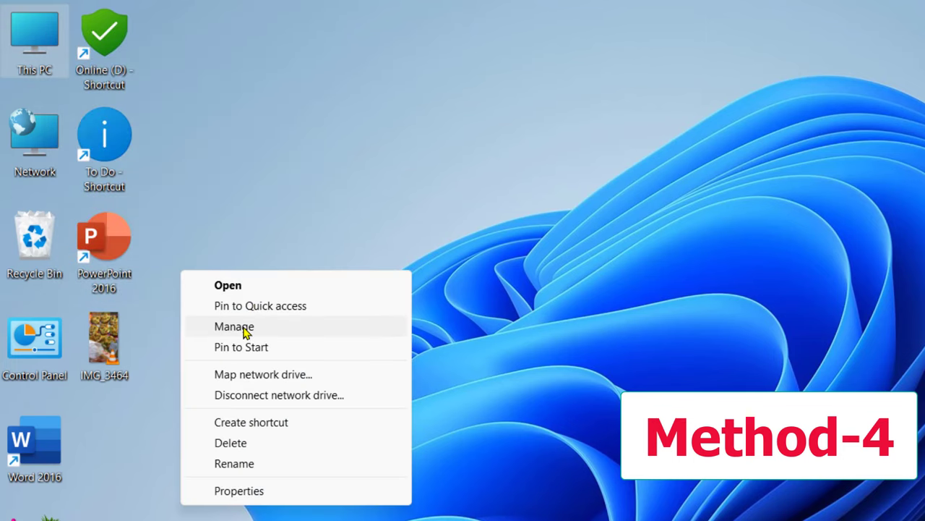
left_click(246, 330)
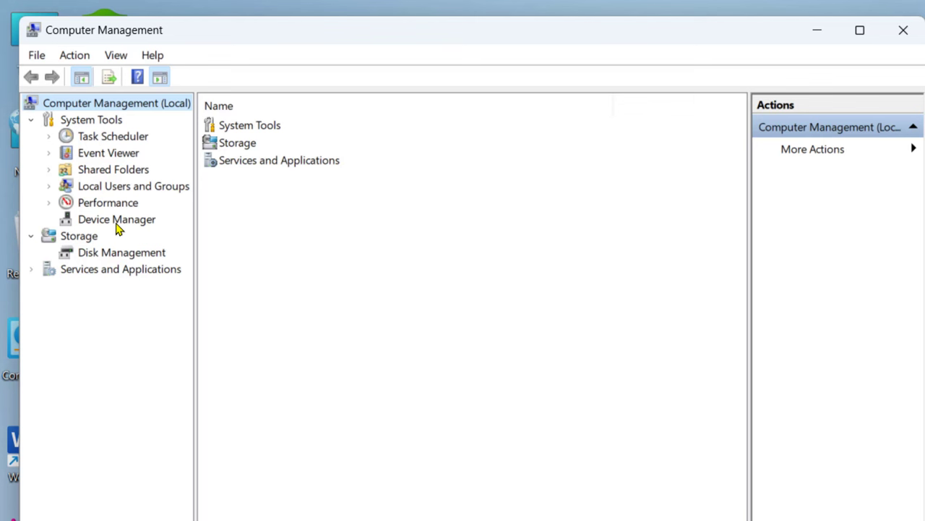
- Uninstall the Microsoft AC Adapter under Batteries in Device Manager
left_click(120, 225)
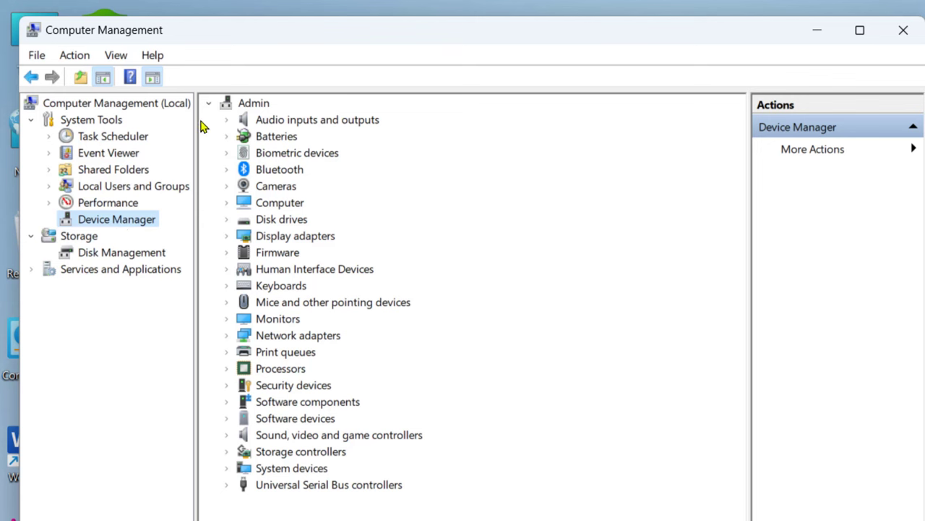
left_click(227, 137)
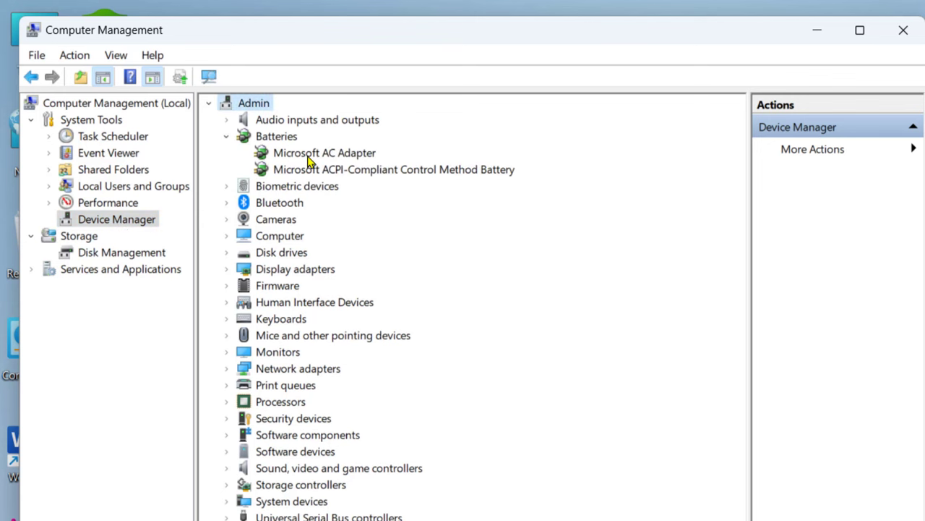
right_click(307, 158)
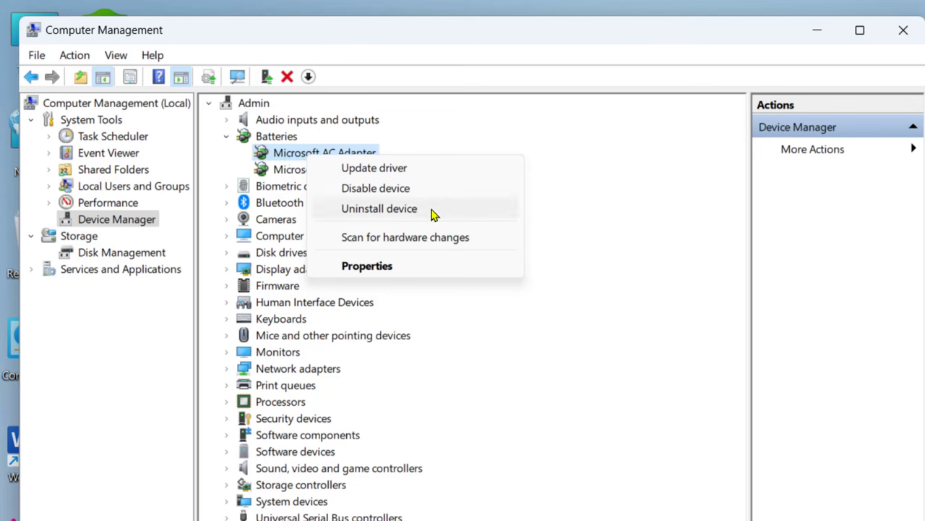
left_click(434, 214)
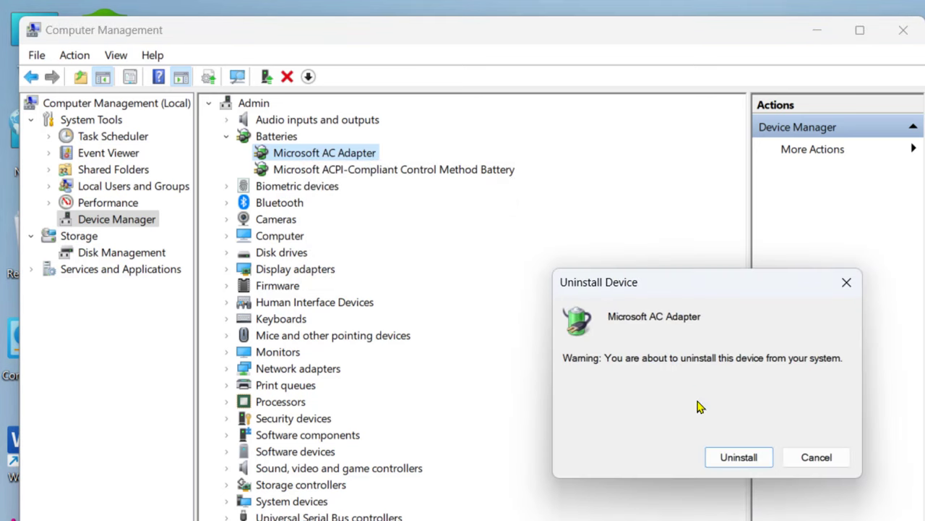
left_click(729, 461)
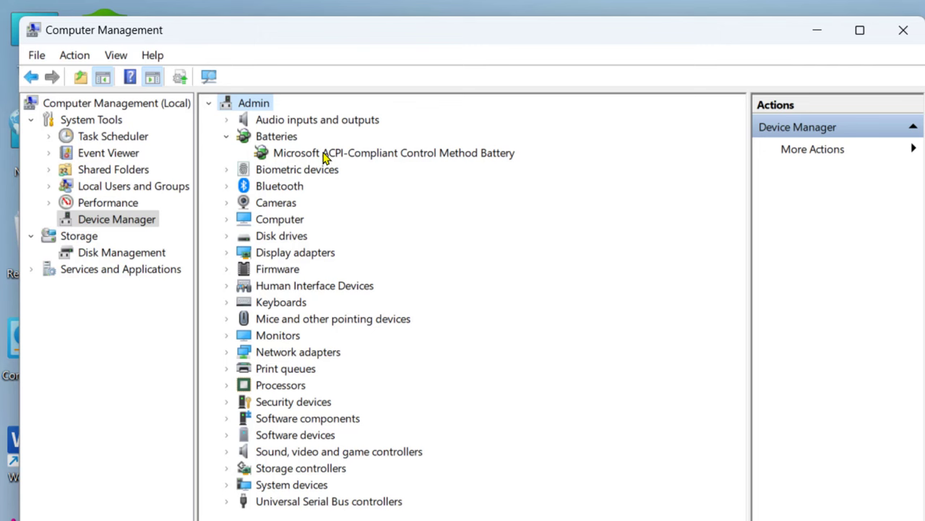
- Uninstall the Microsoft ACPI-Compliant Control Method Battery device, emptying the Batteries category
right_click(324, 154)
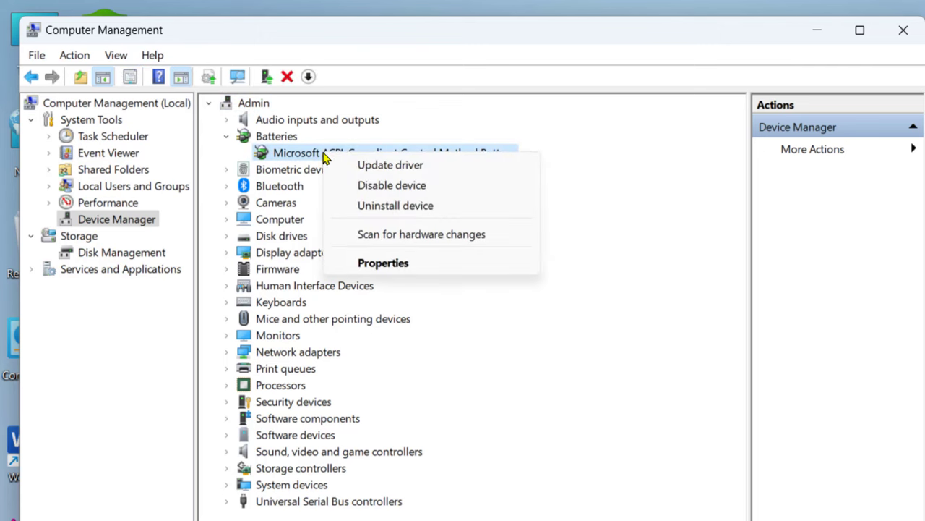
left_click(378, 208)
left_click(721, 460)
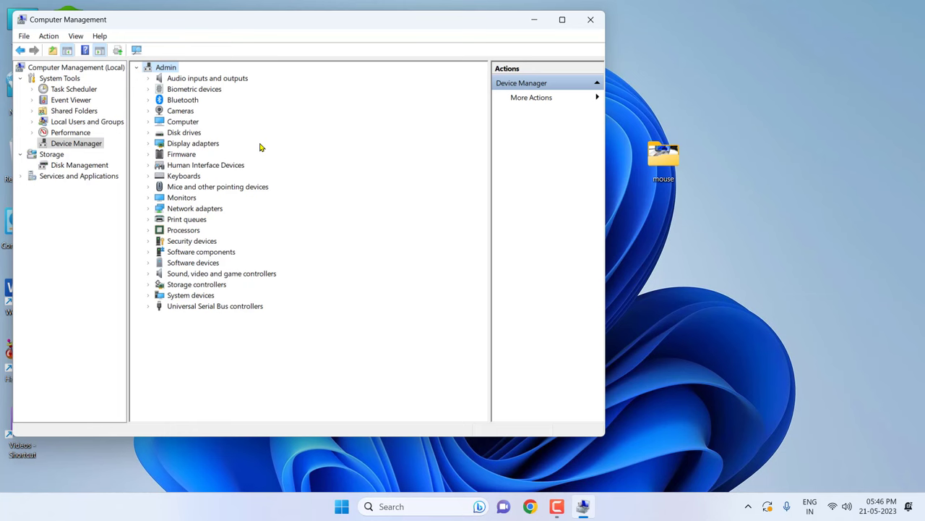
- Close Computer Management and restart the laptop from the Start menu's power options
left_click(590, 20)
left_click(354, 506)
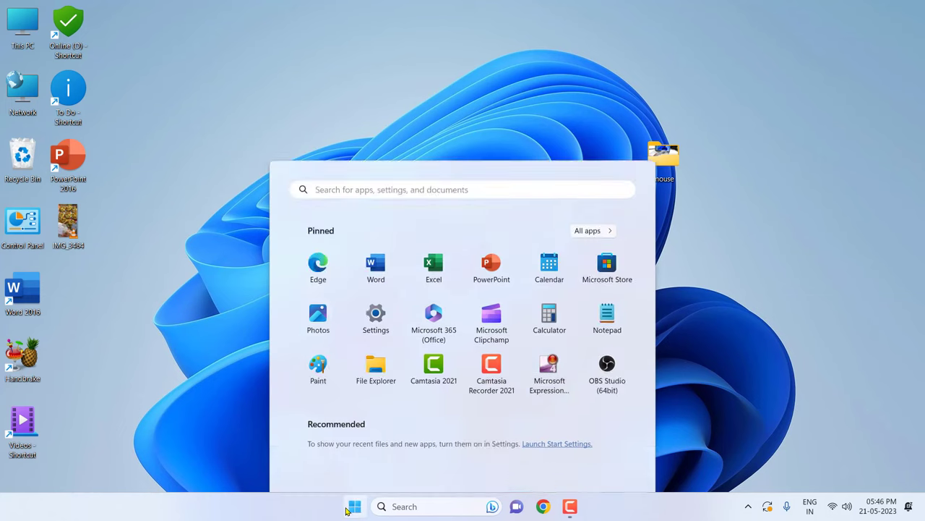
left_click(614, 464)
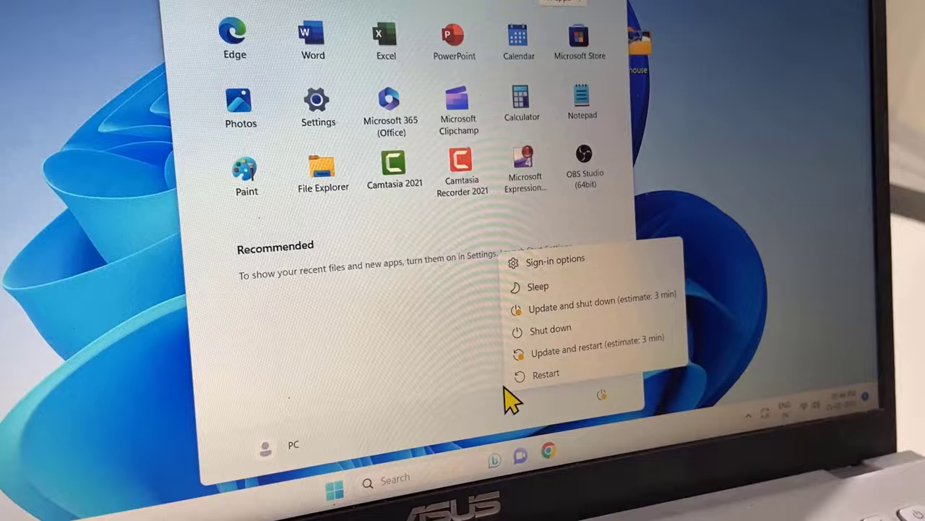
left_click(538, 439)
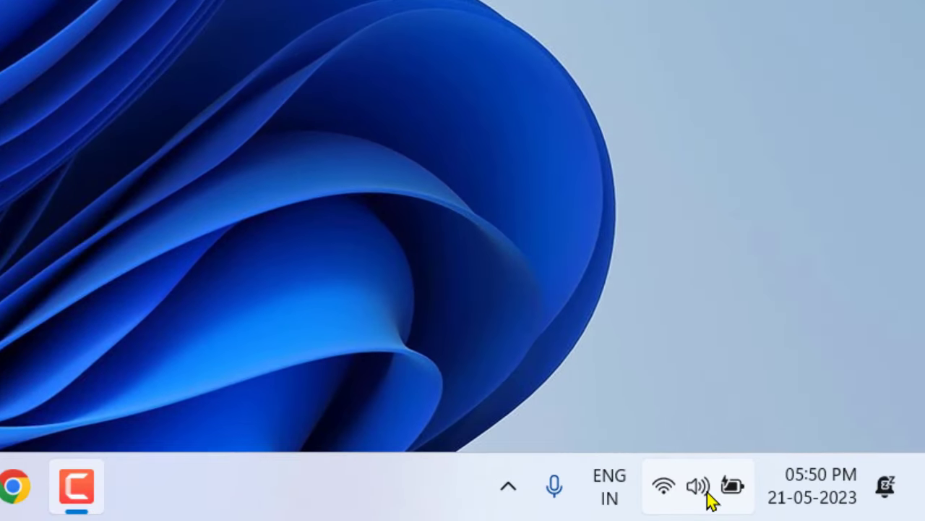
- Confirm the battery reads 92% while plugged in, then reopen Computer Management via This PC's Manage
mouse_move(733, 494)
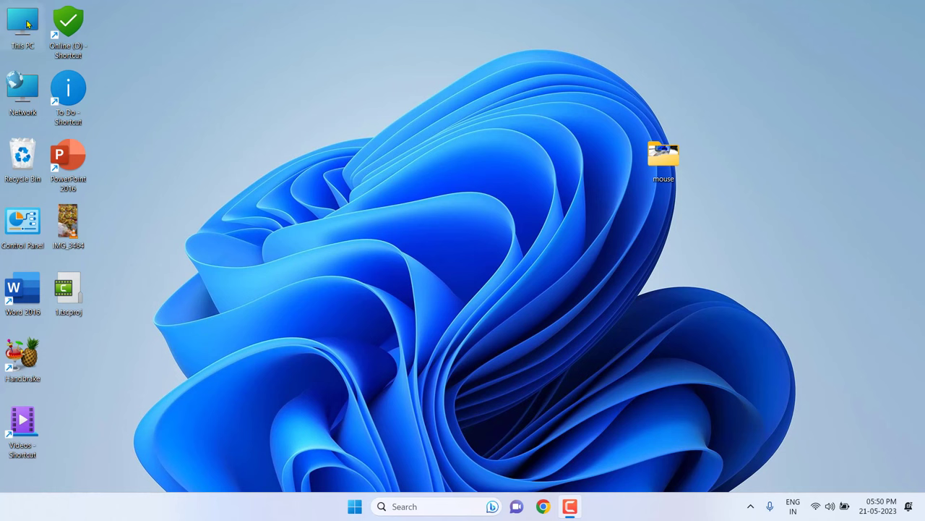
right_click(27, 25)
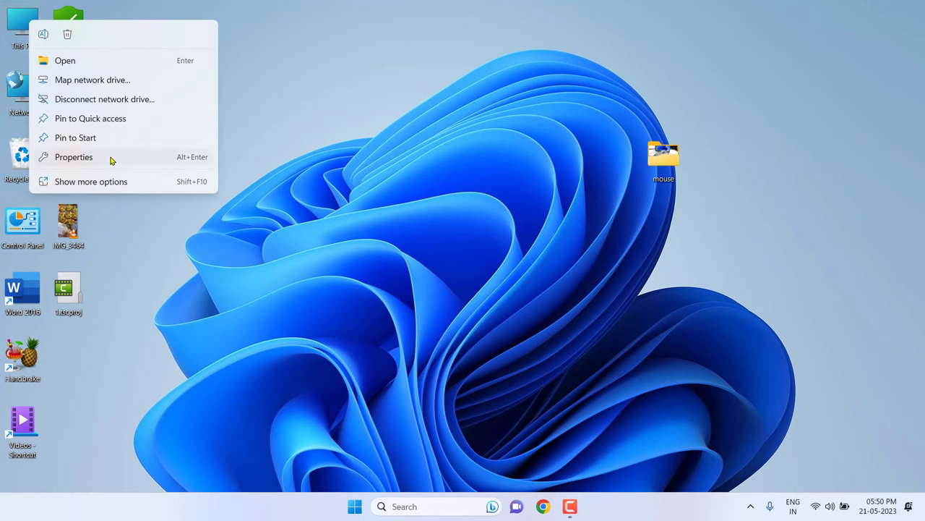
left_click(101, 182)
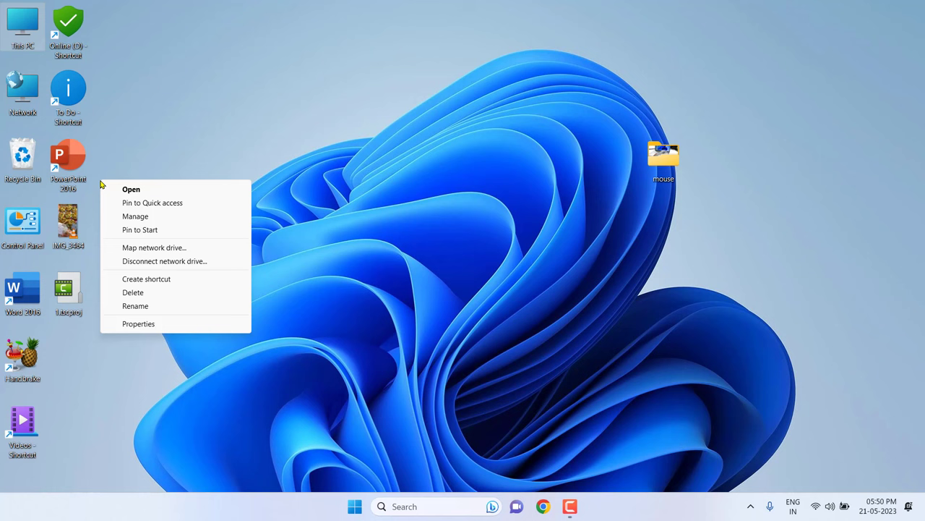
left_click(167, 216)
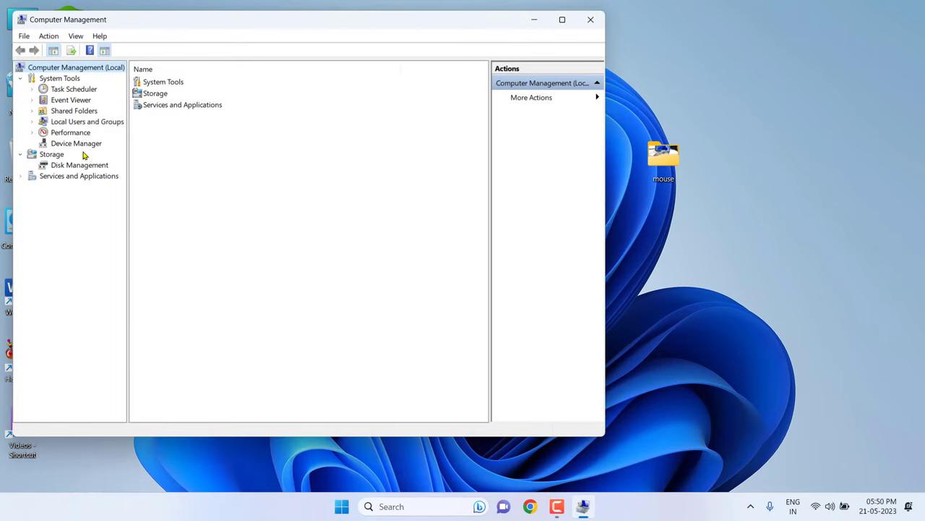
- Verify the AC Adapter and ACPI battery reappeared under Batteries in Device Manager, then close the console
left_click(88, 145)
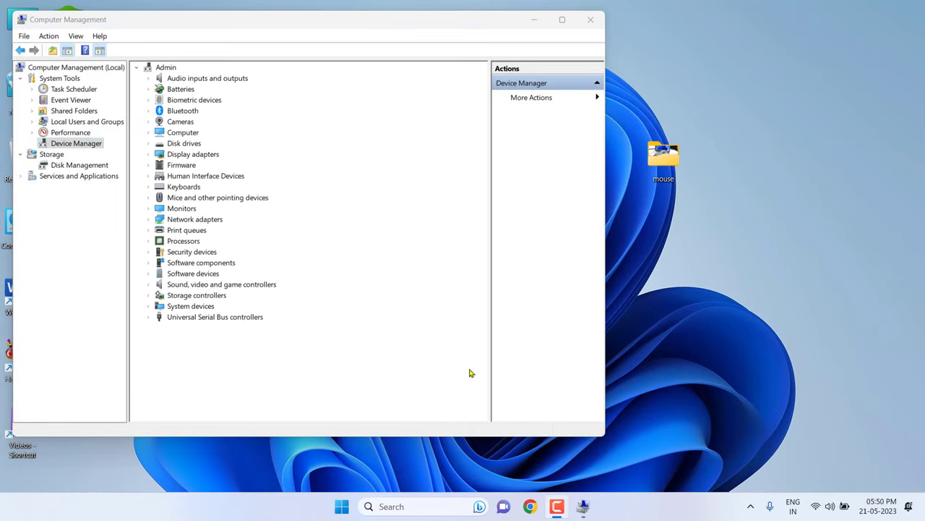
left_click(150, 90)
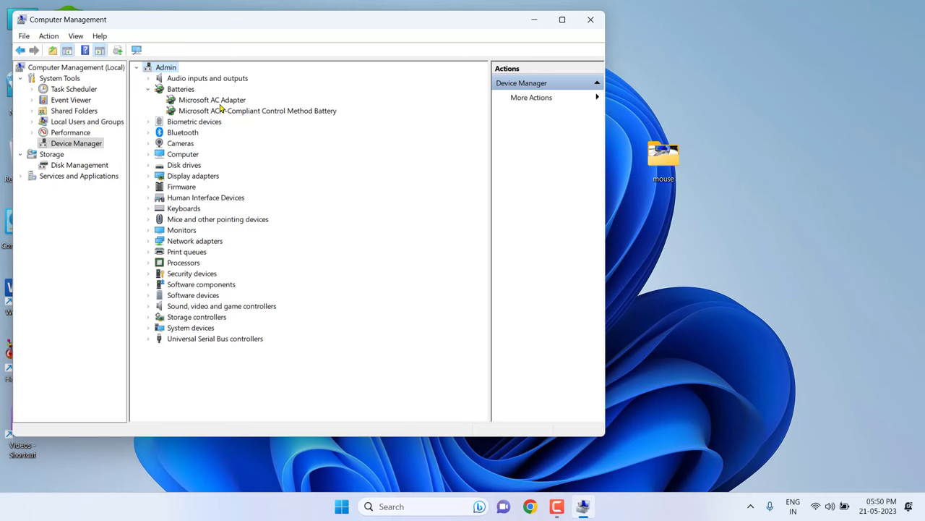
left_click(590, 19)
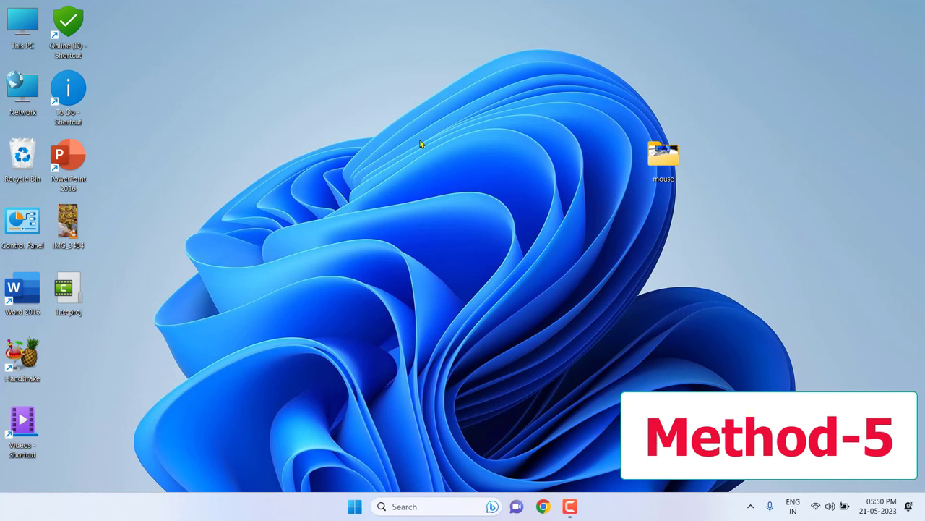
- Bring up the Start menu's power options for shutting down, then dismiss the flyout
left_click(354, 506)
left_click(612, 464)
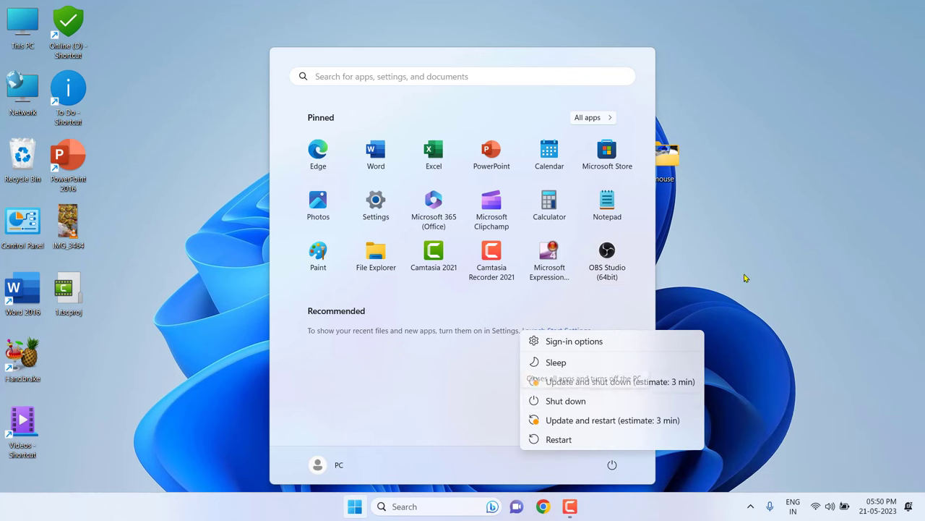
key("Escape")
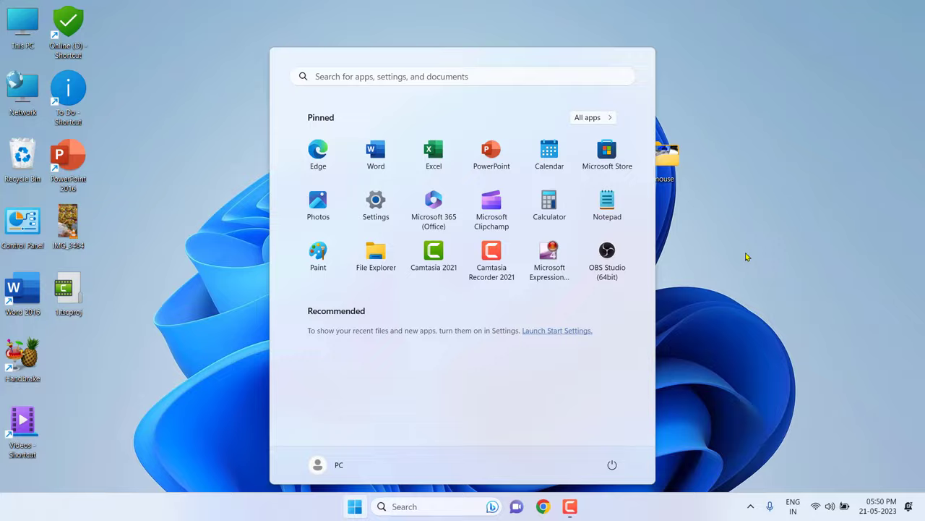